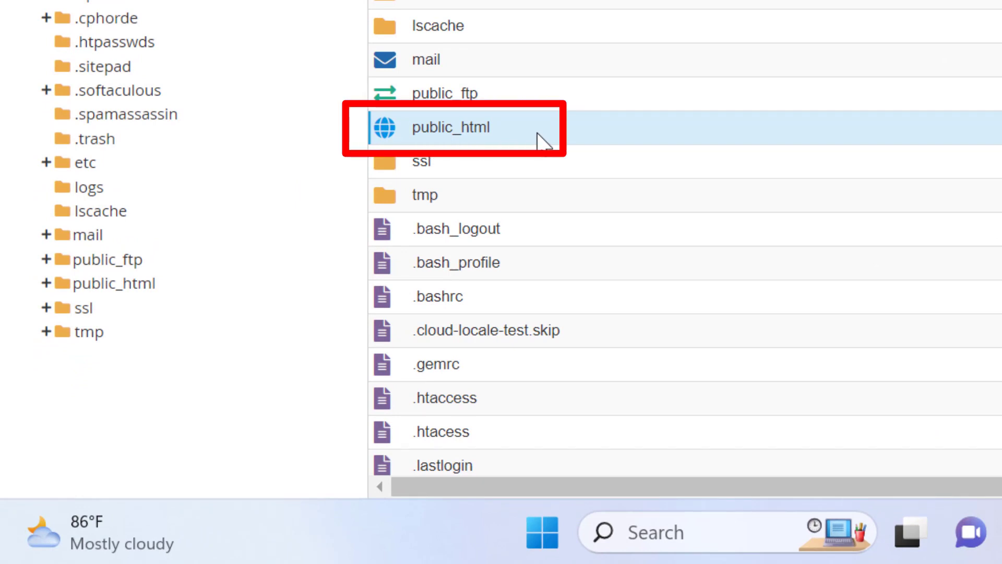
Compress the public_html folder into a Zip Archive named /public_html.zip and close the compression results.
right_click(539, 131)
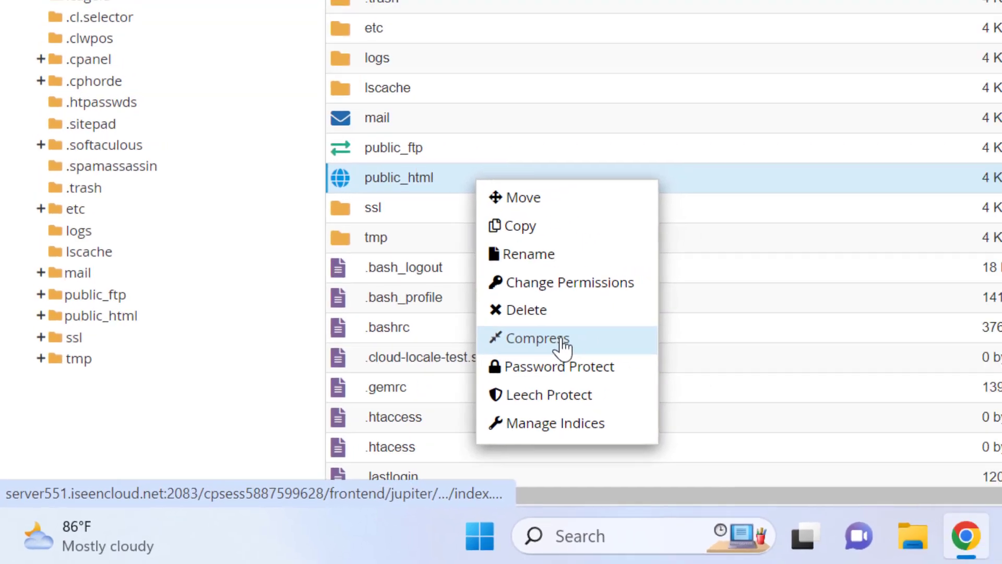
click(641, 305)
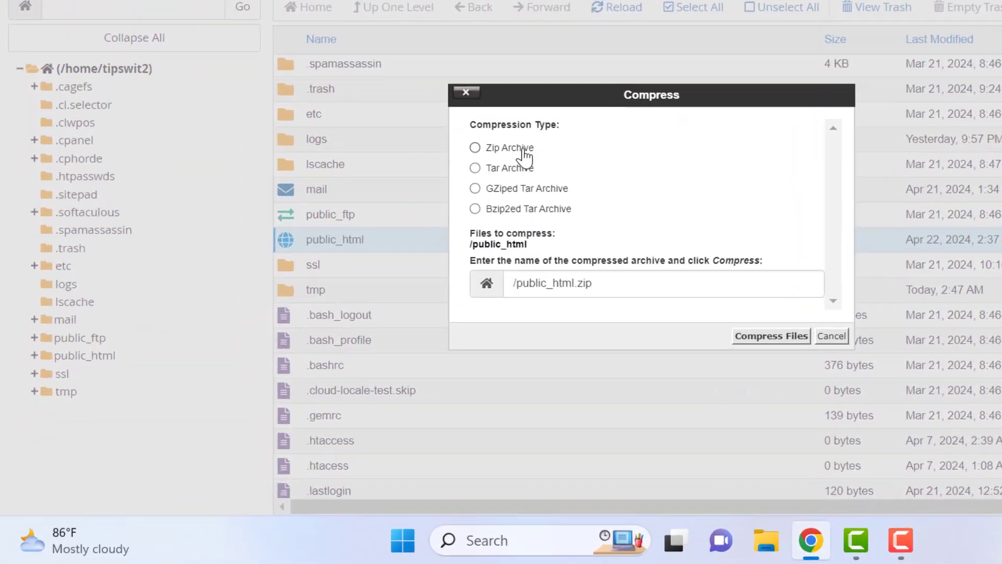
click(401, 246)
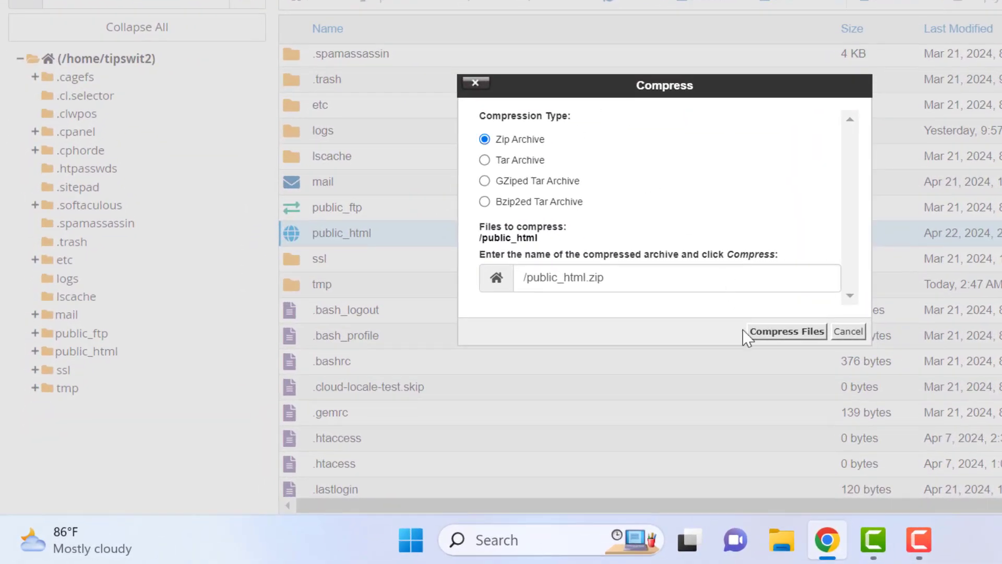
click(777, 333)
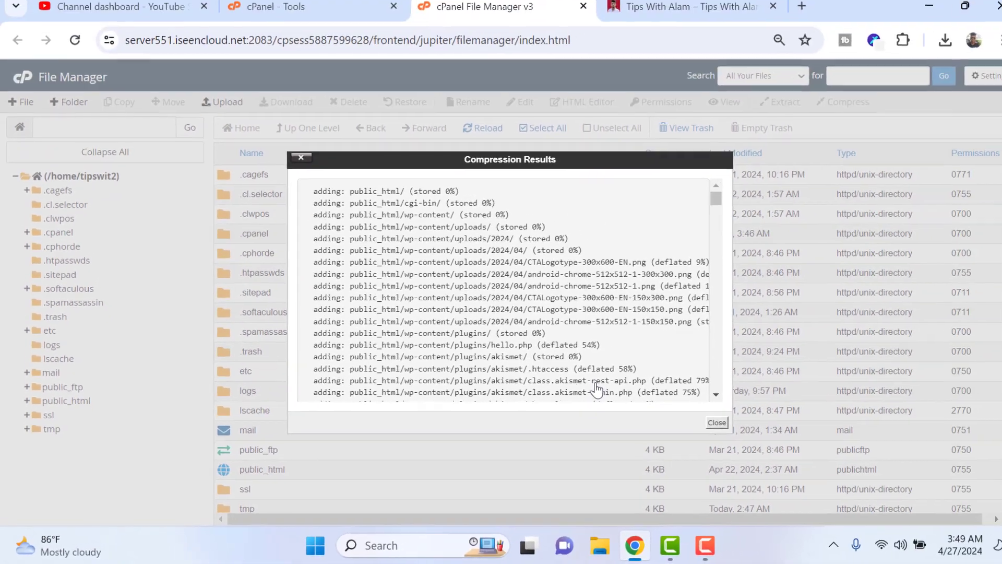
scroll(536, 372, down, 15)
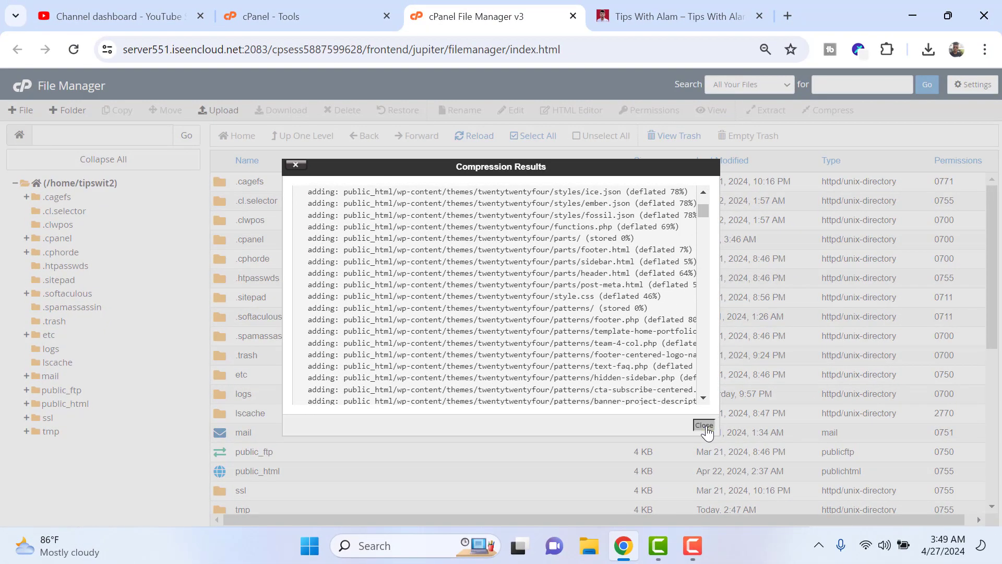
click(705, 427)
Download public_html.zip from the home directory and check it in the recent download history.
scroll(396, 366, down, 5)
scroll(396, 402, up, 4)
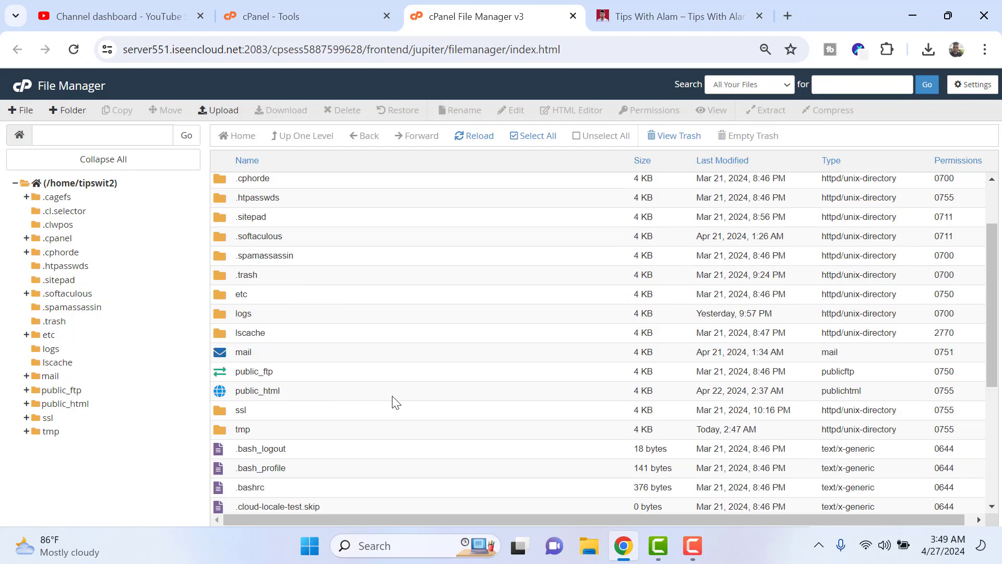
scroll(397, 389, up, 2)
scroll(414, 340, down, 5)
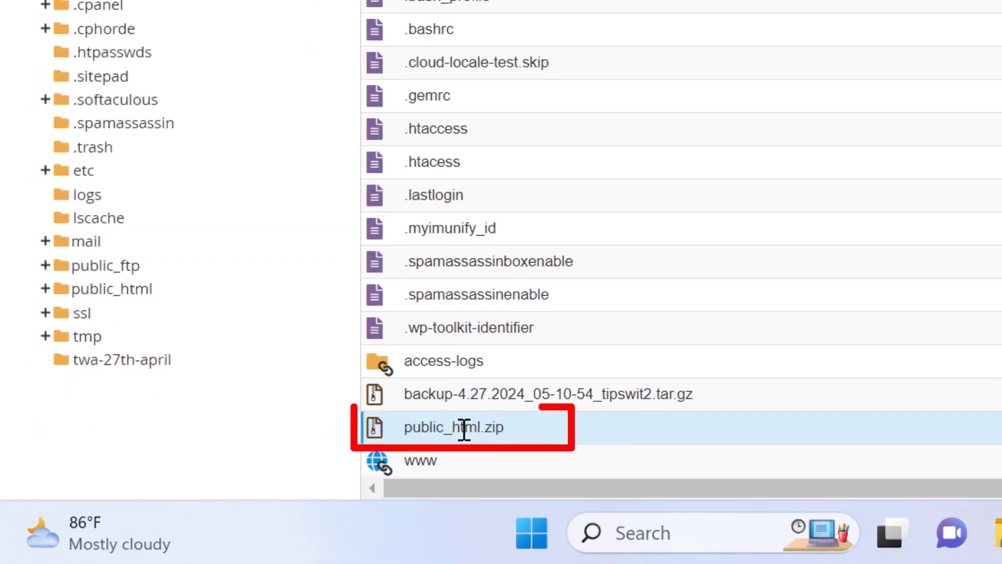
right_click(270, 484)
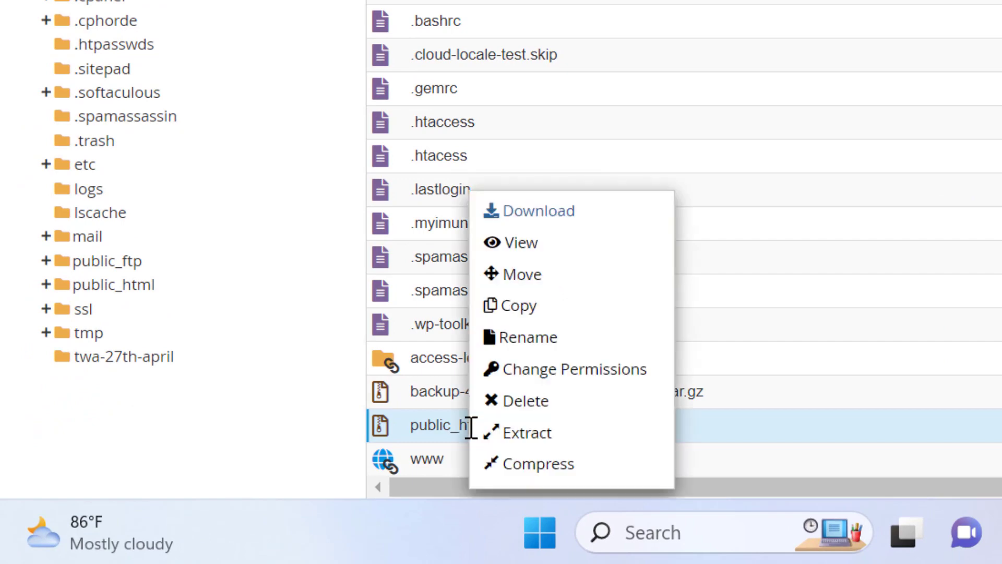
click(633, 225)
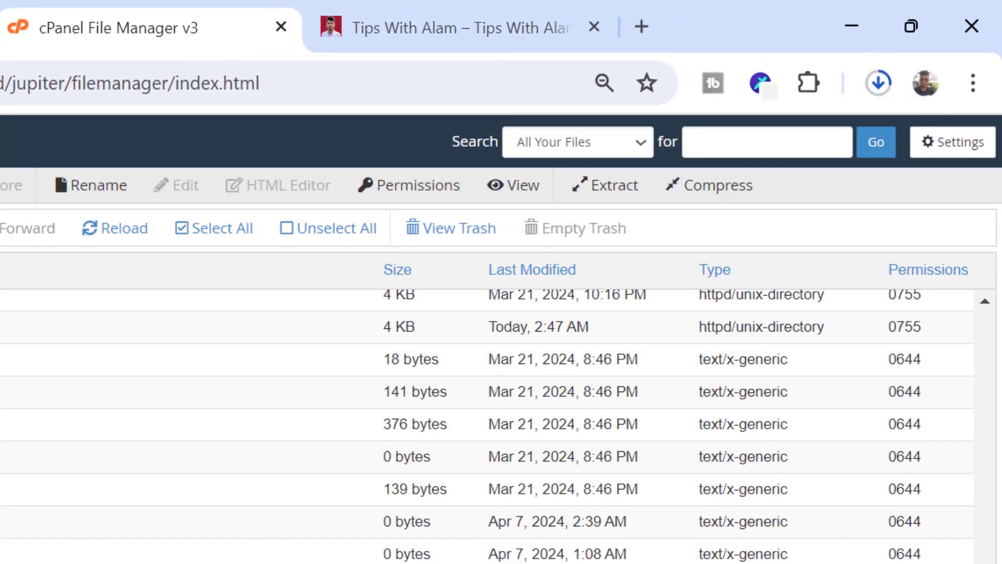
click(879, 82)
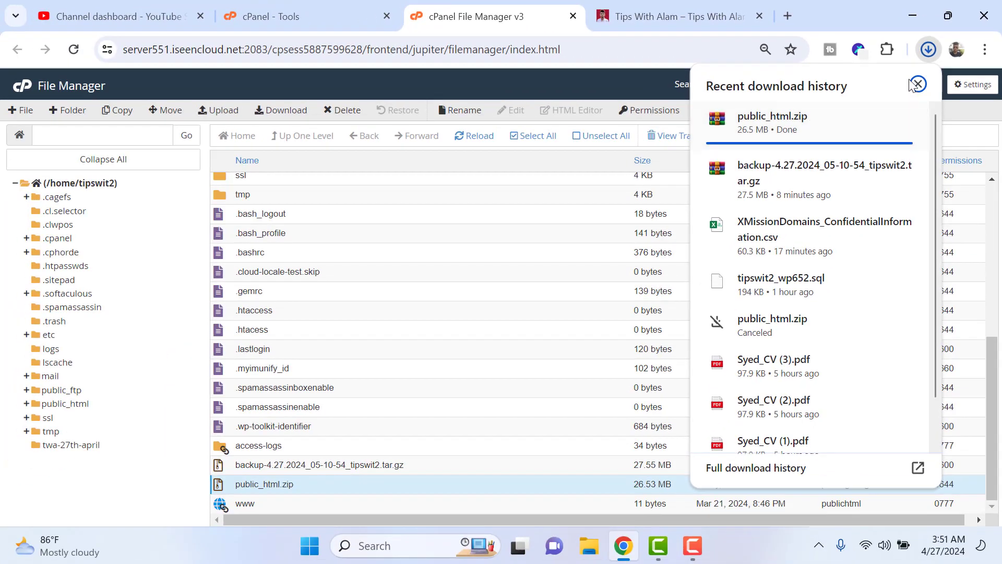
click(934, 48)
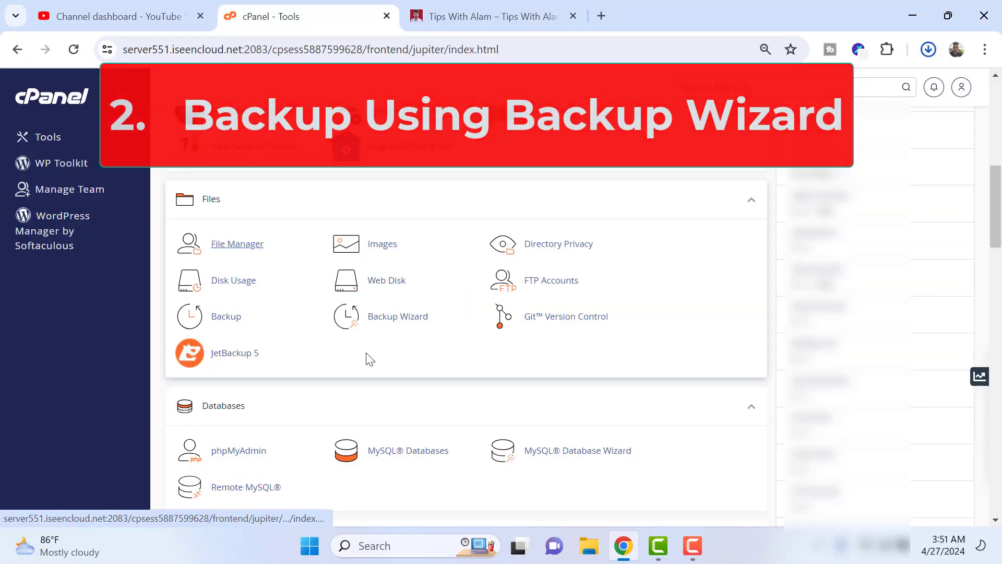
Open the Backup Wizard from the Files tools, start a backup and choose Full Backup.
scroll(392, 261, up, 8)
scroll(468, 259, down, 12)
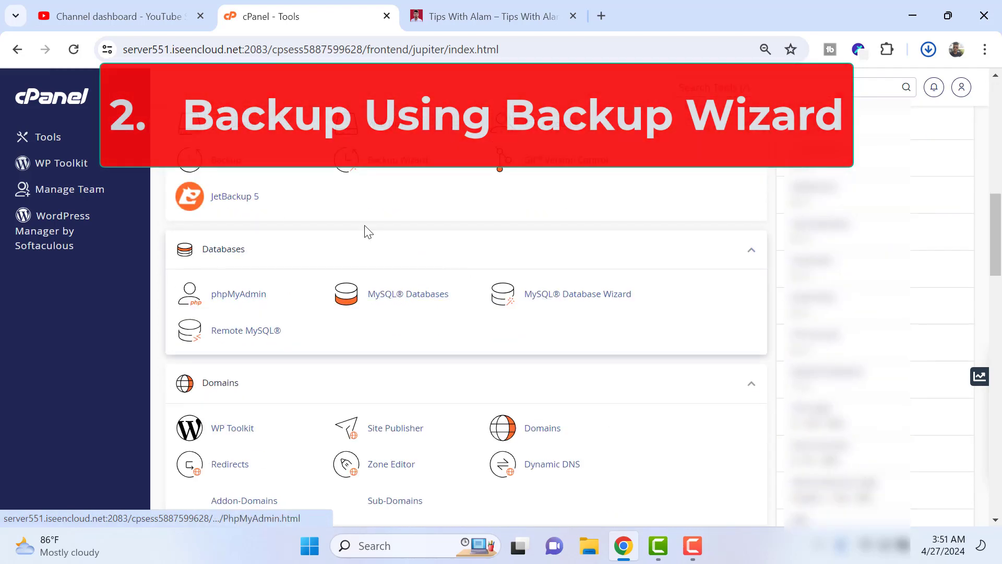
scroll(409, 277, up, 7)
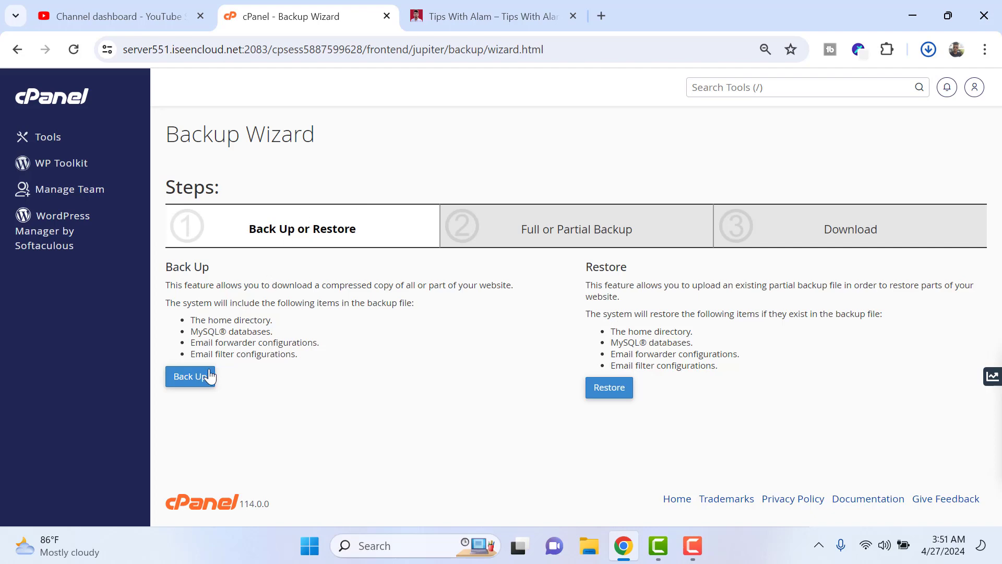
click(196, 381)
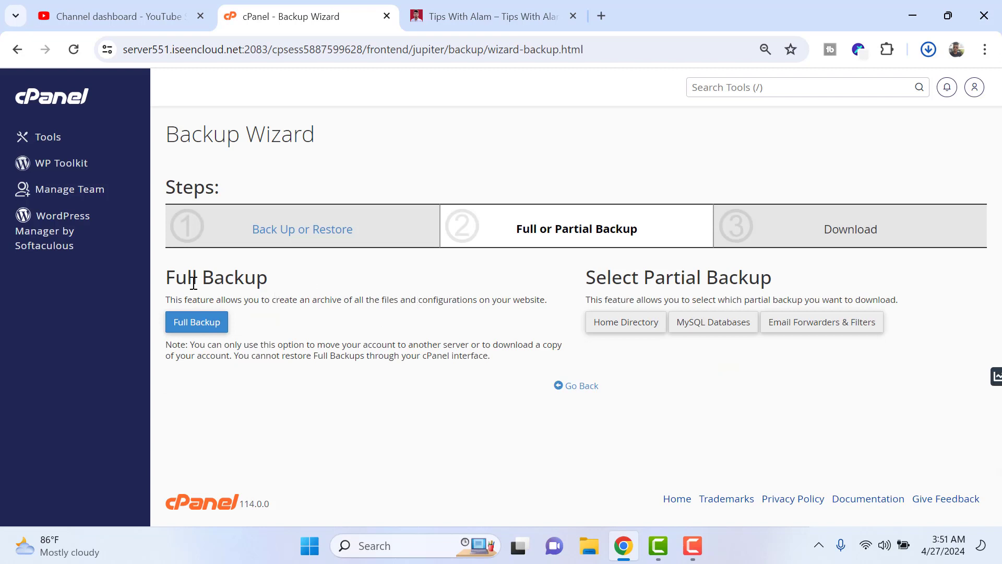
drag(173, 276, 291, 289)
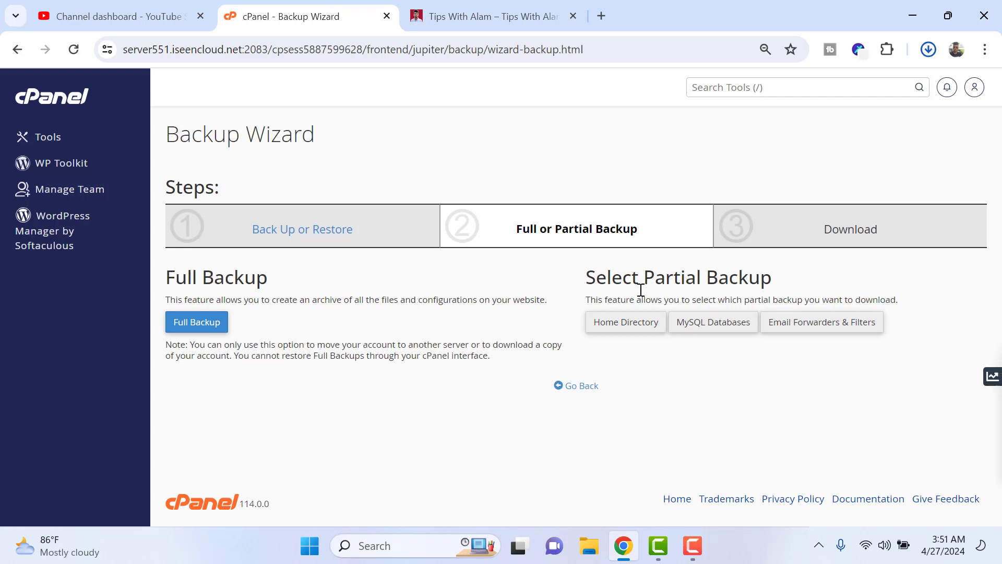
drag(639, 278, 769, 277)
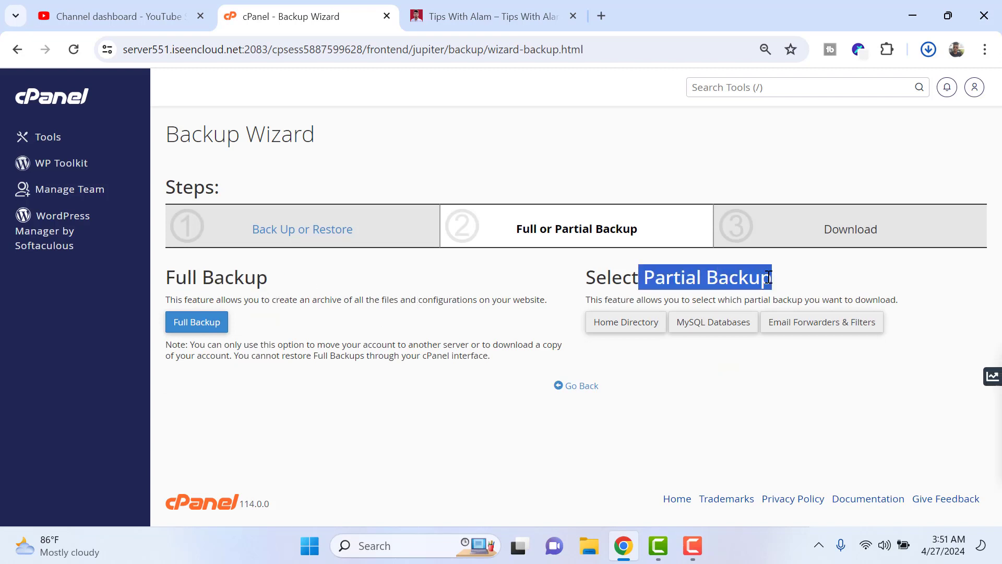
click(185, 329)
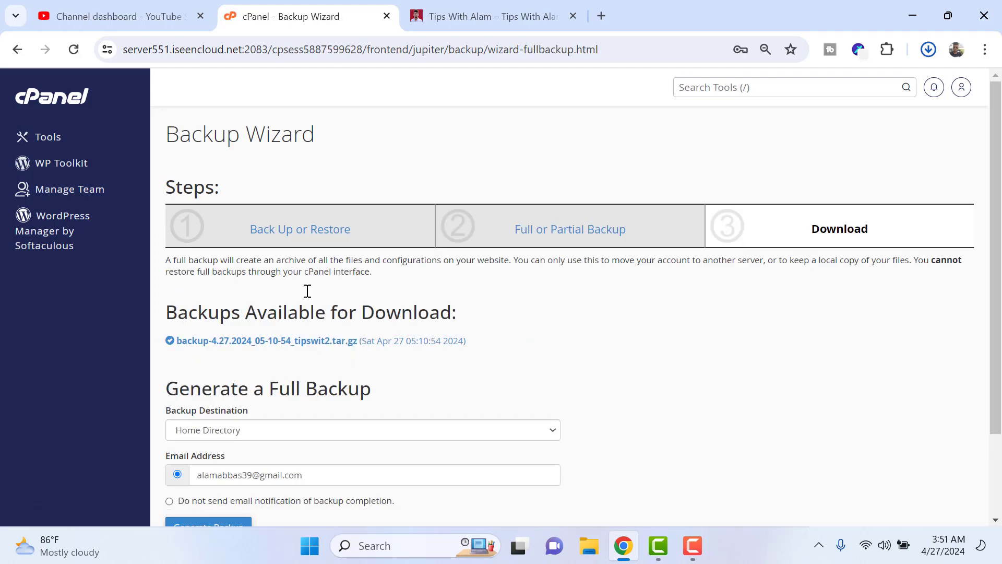
Generate a full backup with Home Directory as destination and no email notification of completion.
scroll(618, 283, down, 2)
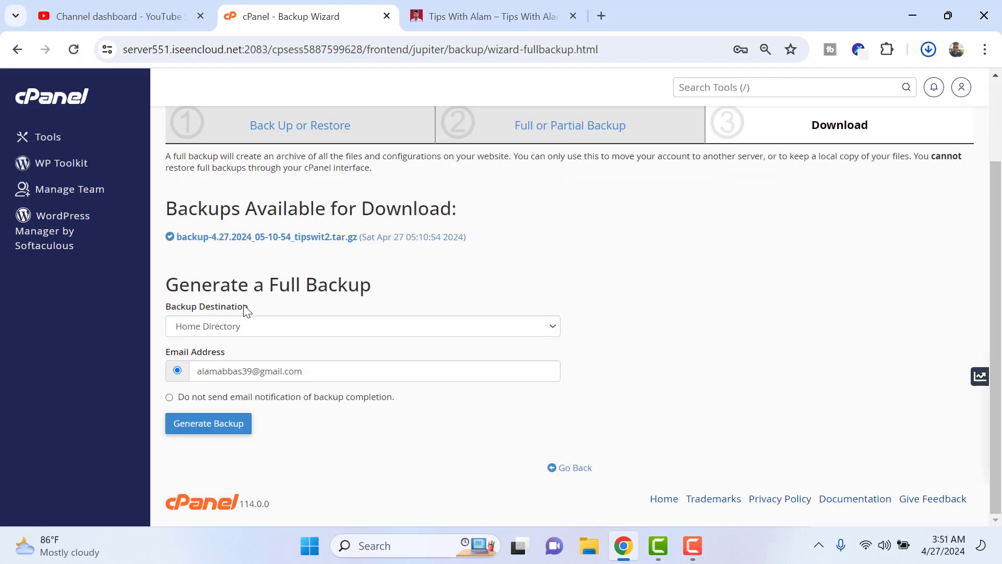
click(469, 327)
click(518, 325)
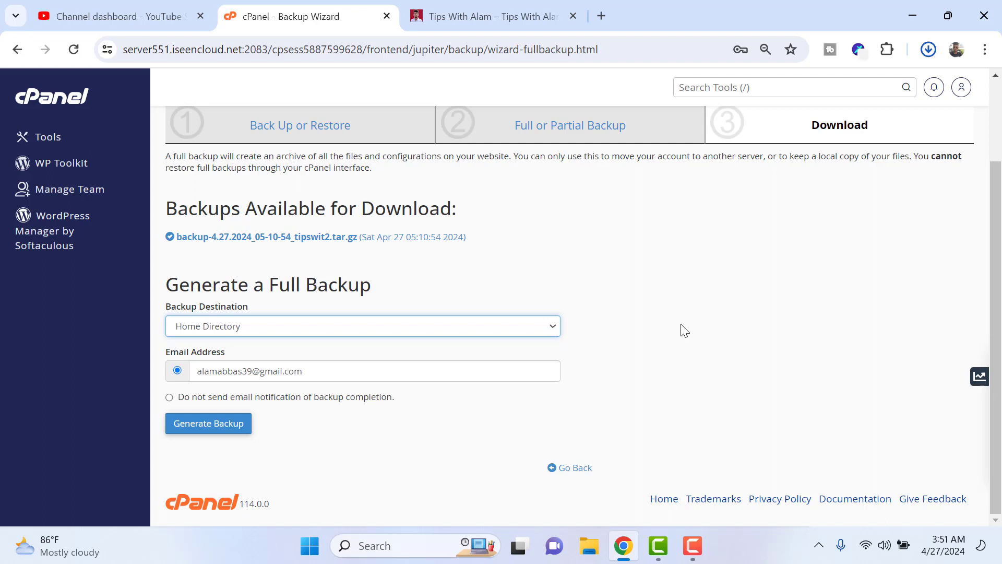
click(199, 398)
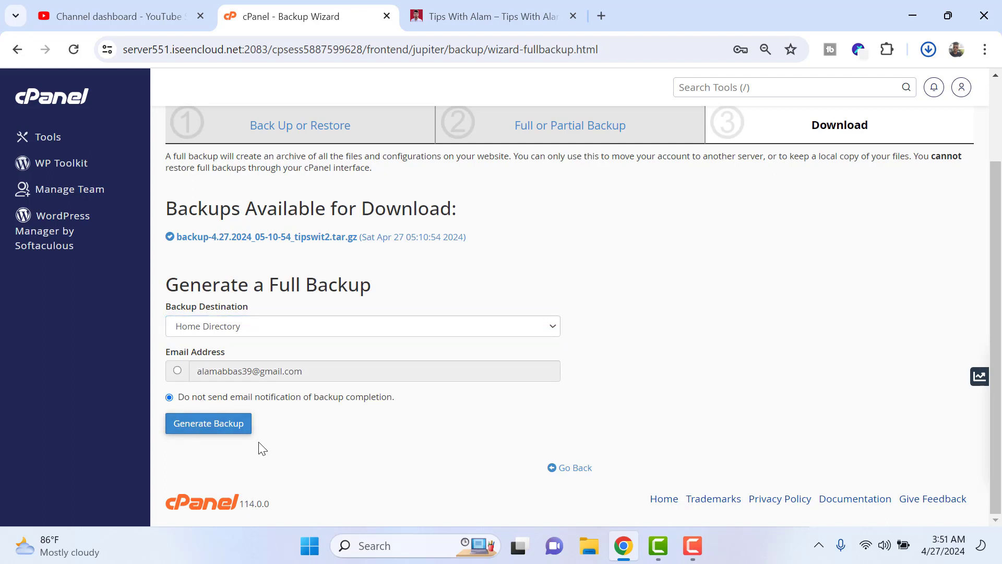
click(222, 424)
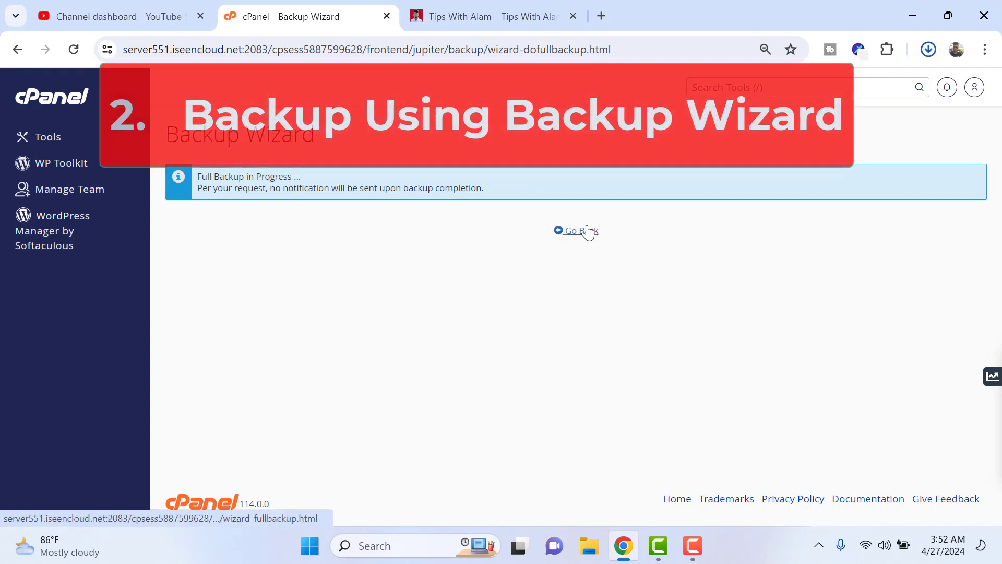
Return to the available backups, download backup-4.27.2024_05-10-54_tipswit2.tar.gz and check it in the recent download history.
click(587, 231)
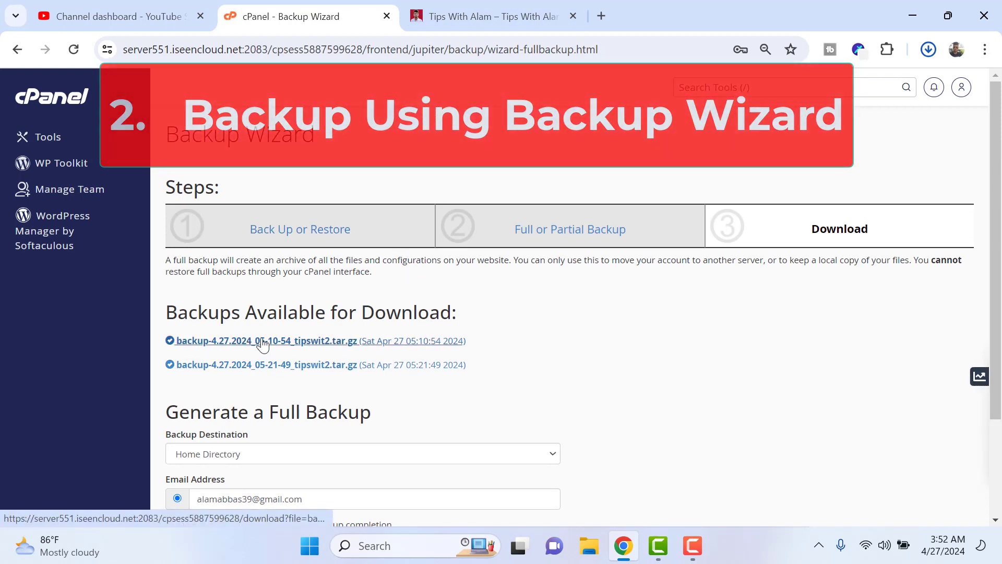
click(334, 342)
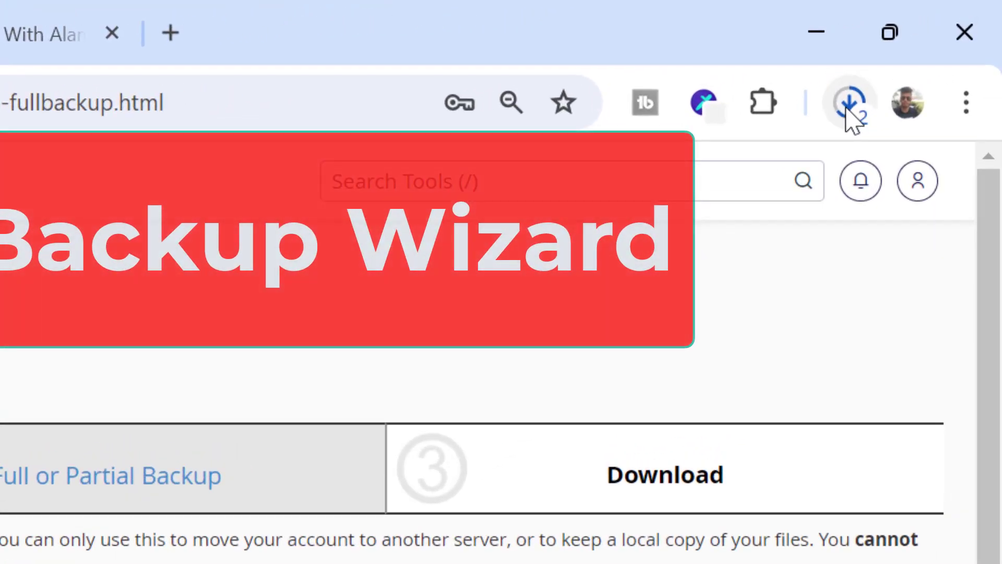
click(851, 116)
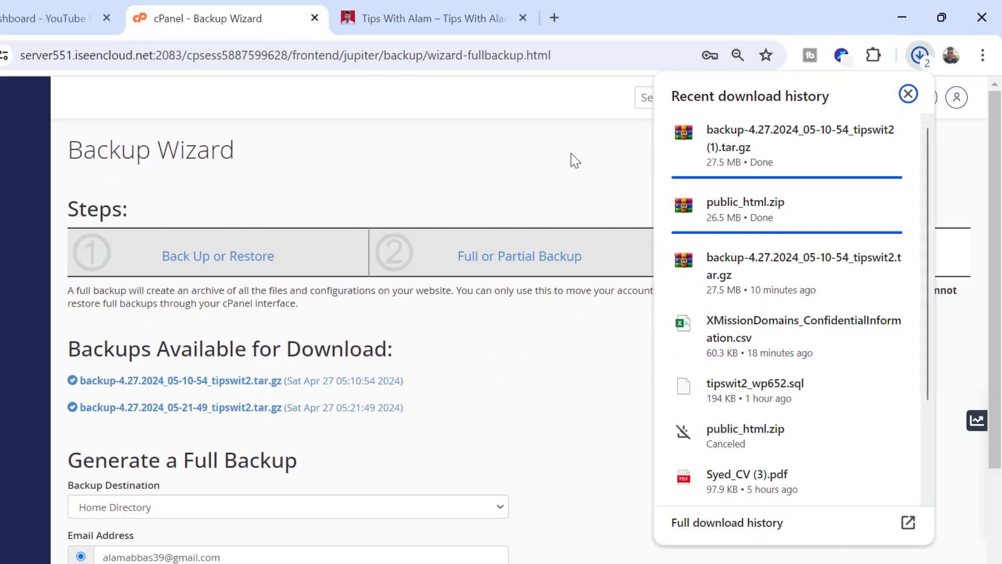
click(203, 285)
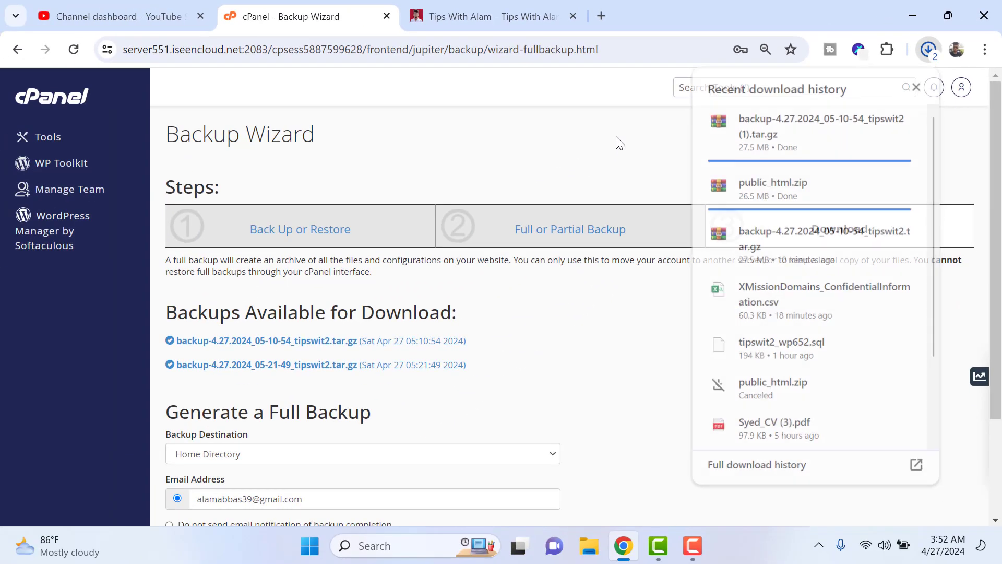
Return to the Tools page and reopen the Backup Wizard to view its restore types.
click(18, 57)
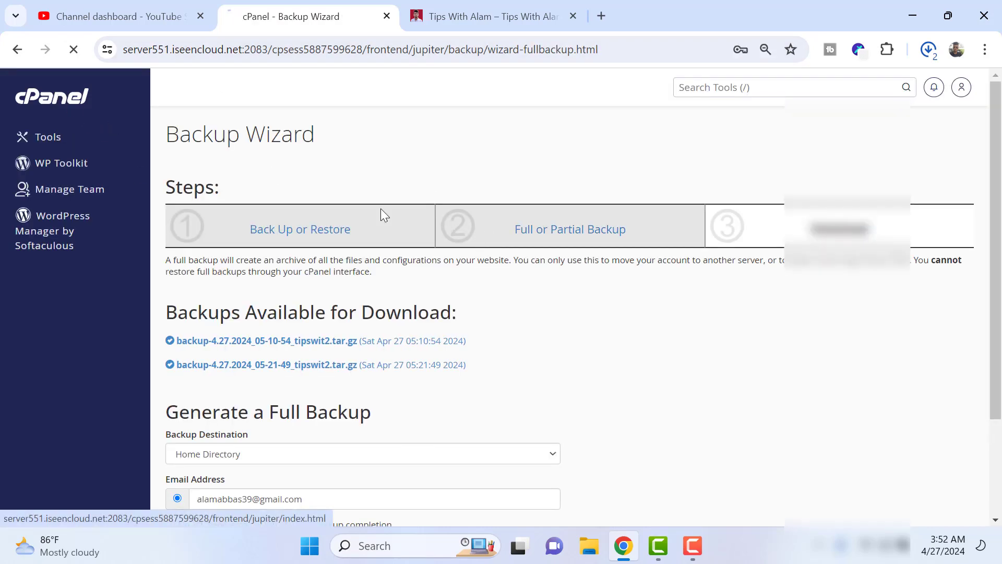
scroll(460, 246, down, 7)
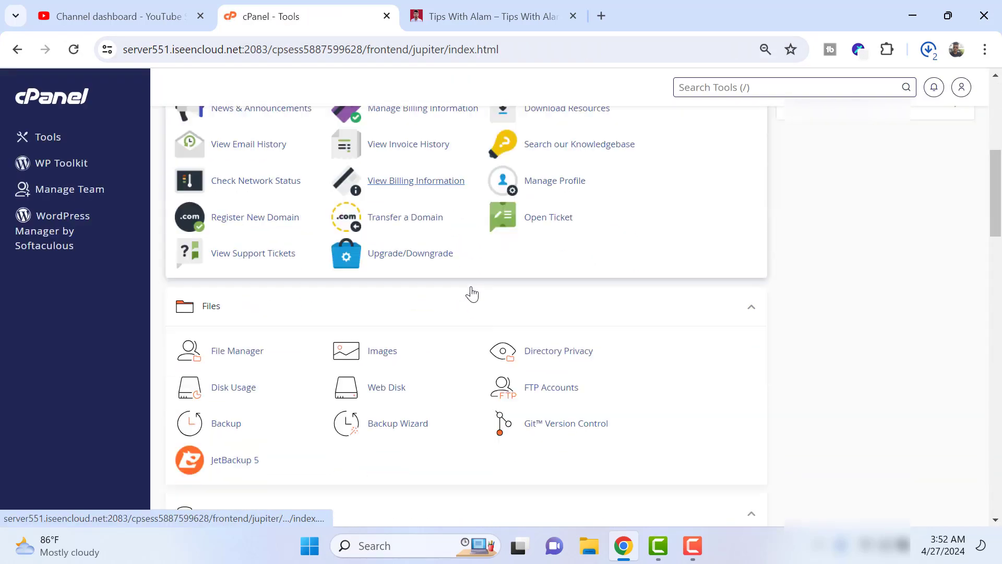
scroll(471, 294, down, 4)
click(408, 243)
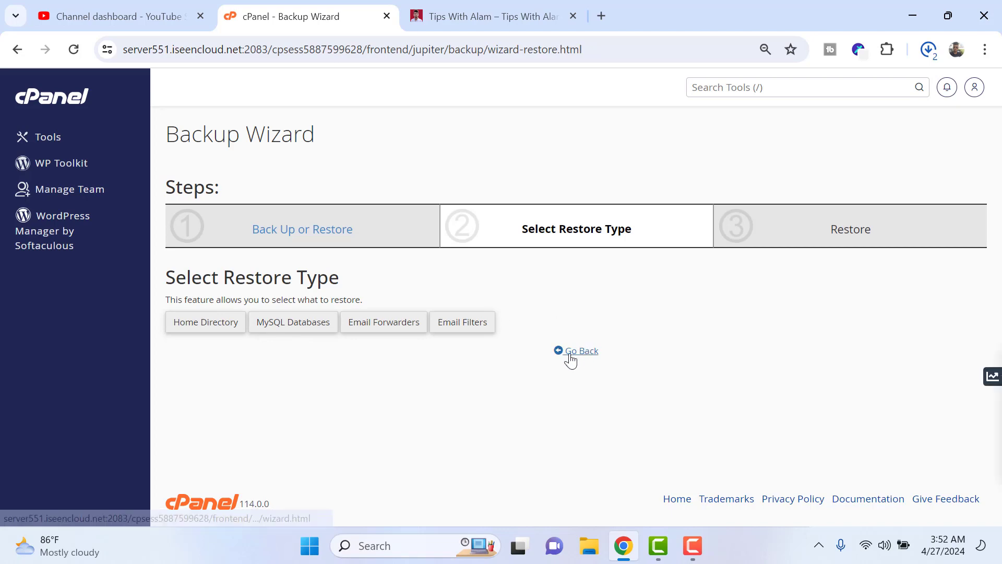
Go back to the Tools page and open phpMyAdmin from the Databases tools.
click(55, 96)
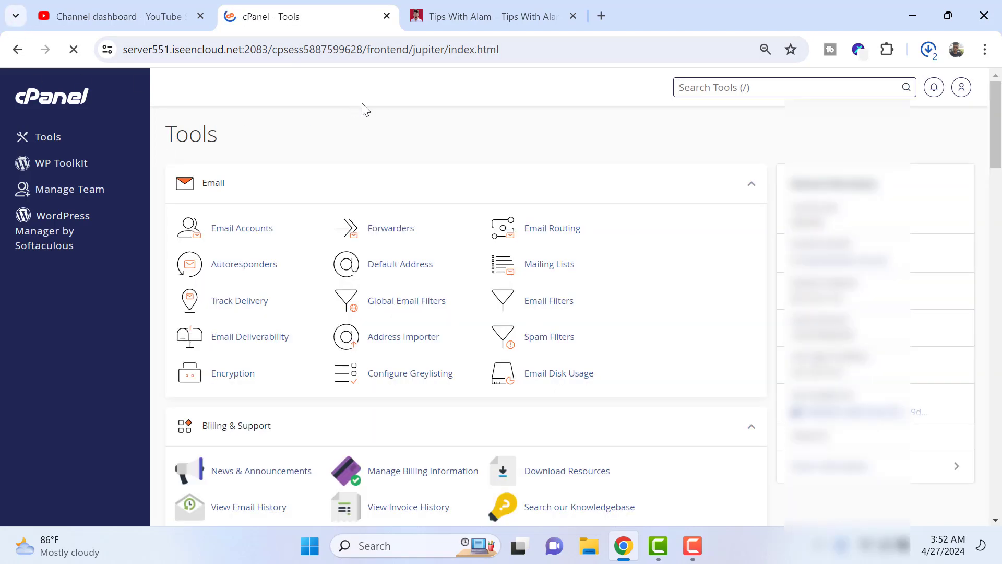
scroll(416, 119, down, 9)
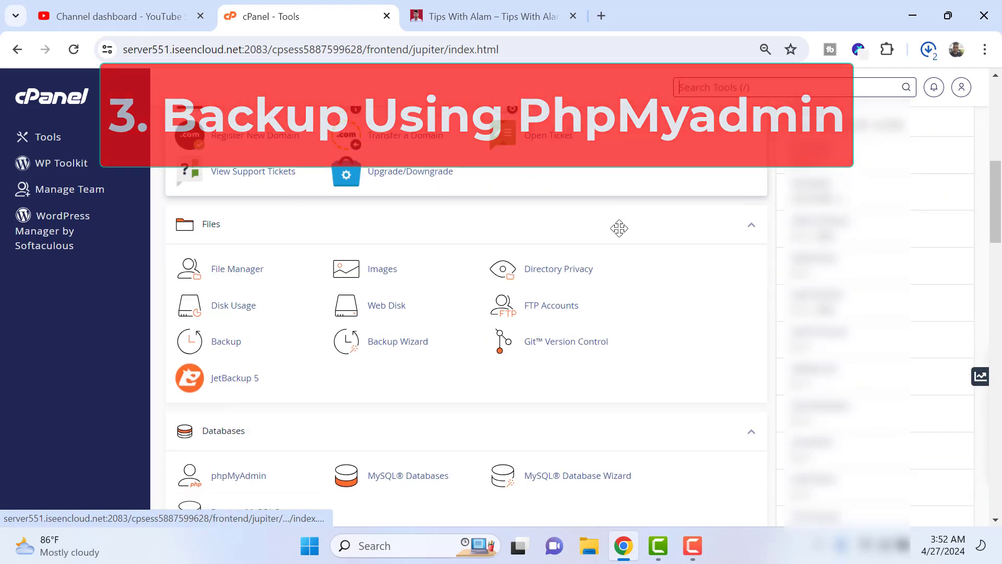
scroll(619, 235, down, 6)
scroll(616, 233, up, 3)
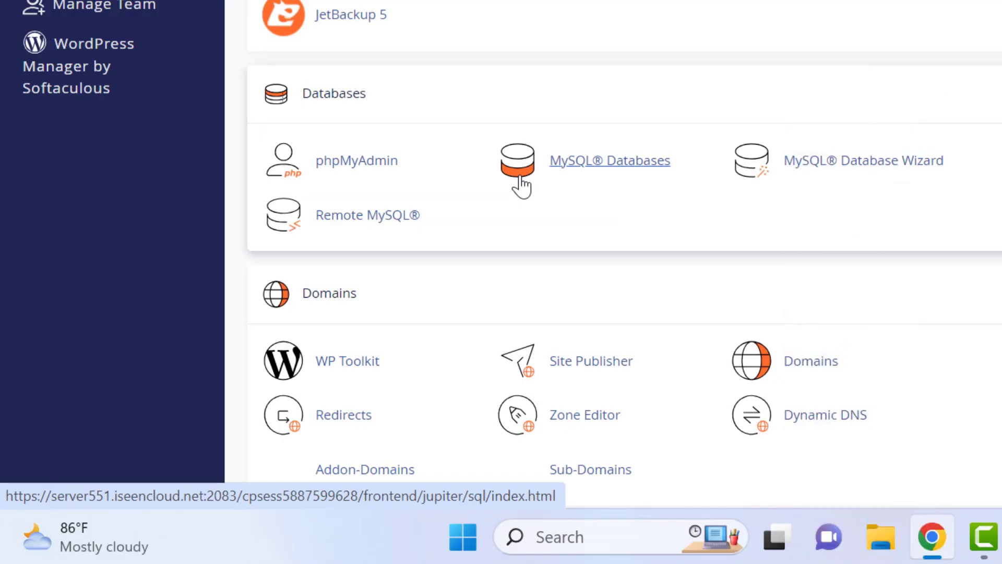
click(333, 165)
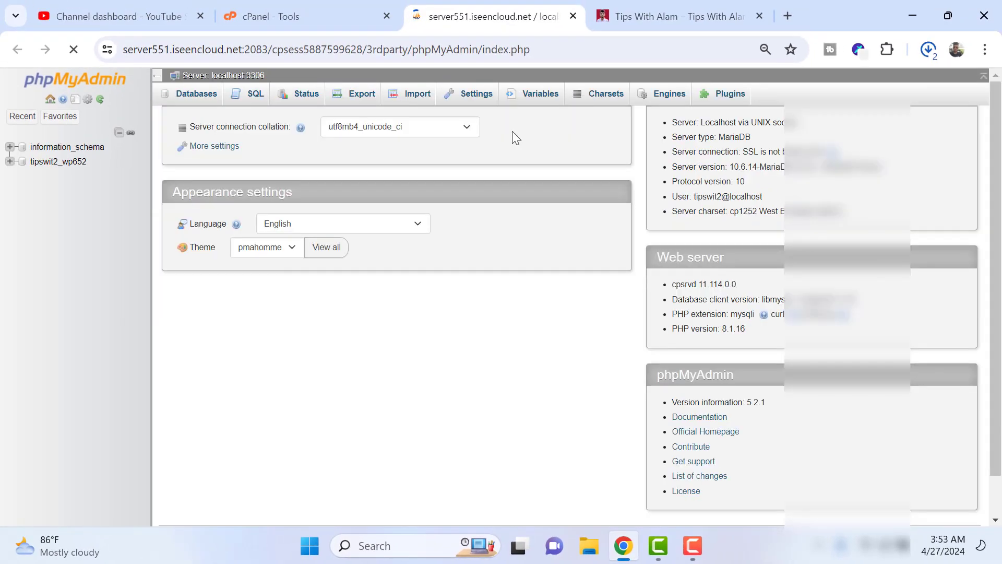
Open the export settings of the tipswit2_wp652 database and choose the Custom export method.
click(59, 162)
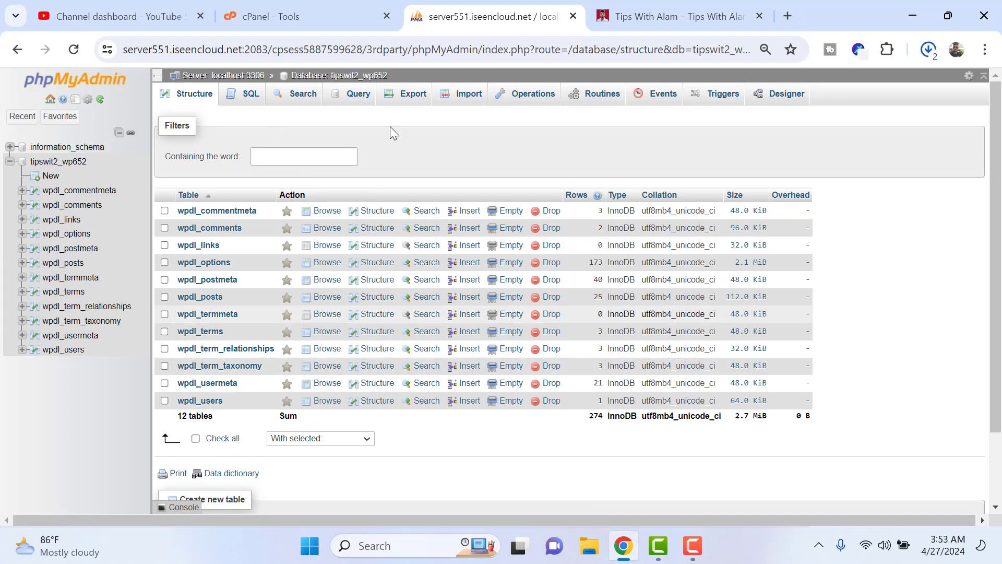
click(398, 97)
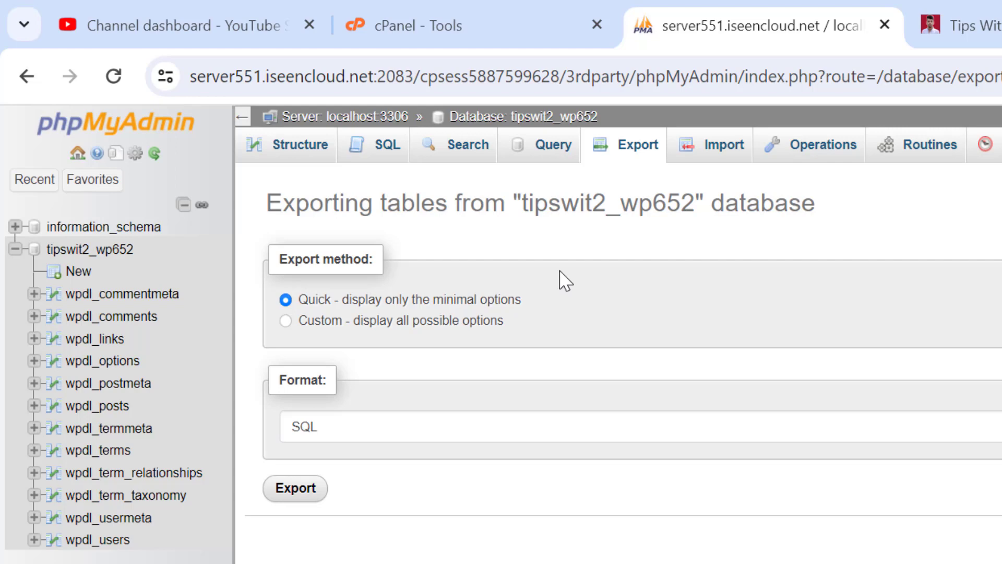
click(355, 321)
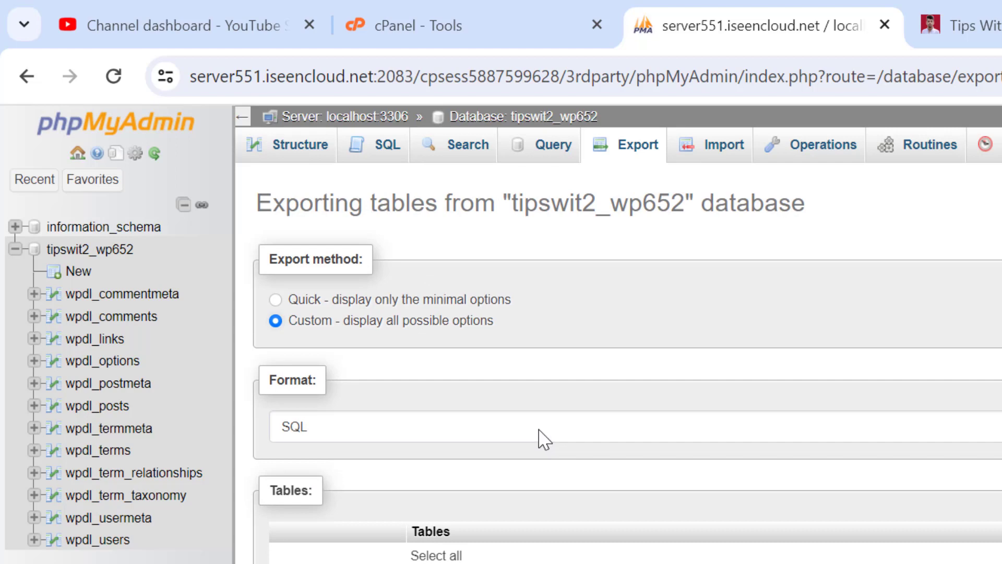
Look over the tables offered for custom export, switch to the Quick method and export the tipswit2_wp652 database in SQL format.
scroll(545, 440, down, 5)
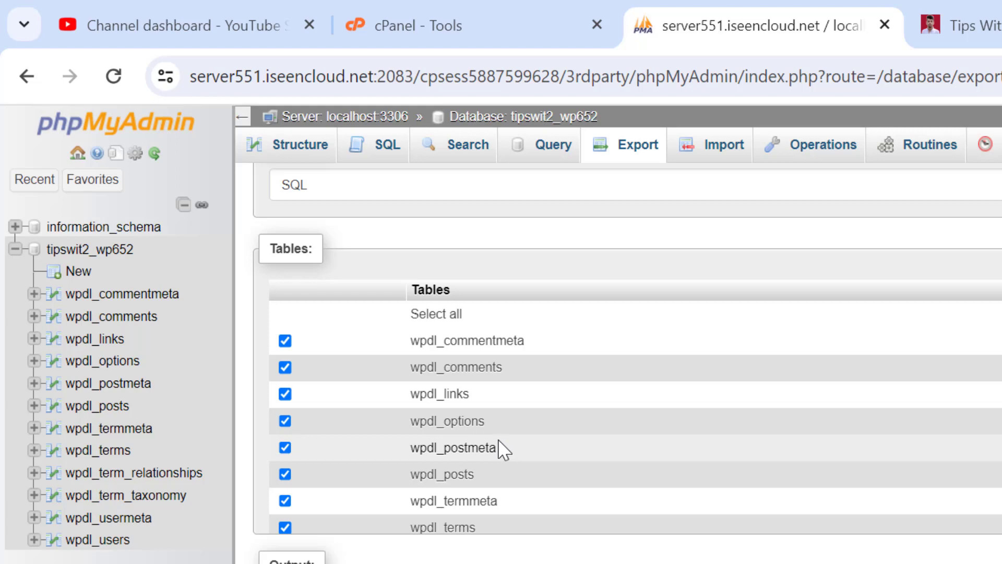
scroll(400, 339, up, 5)
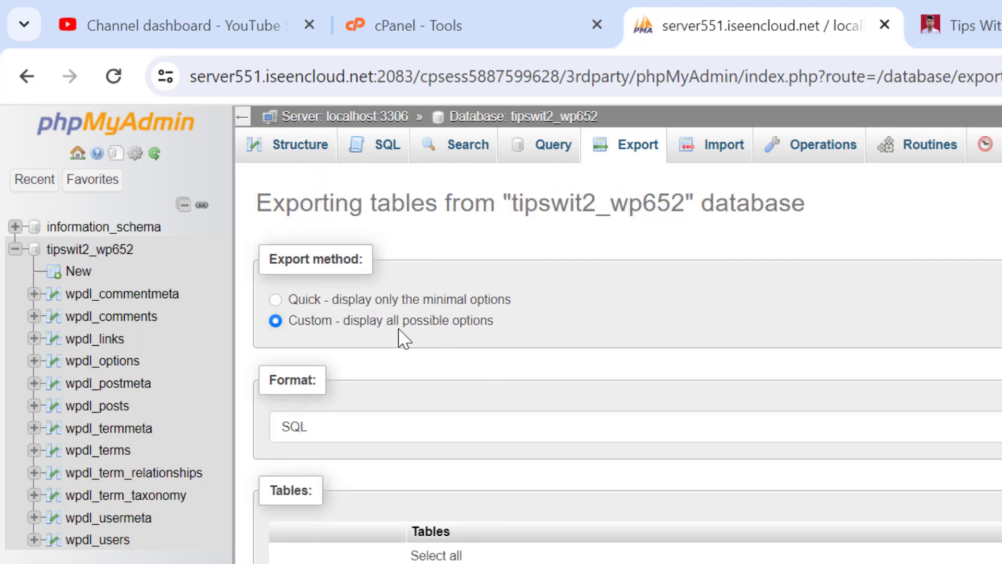
click(314, 299)
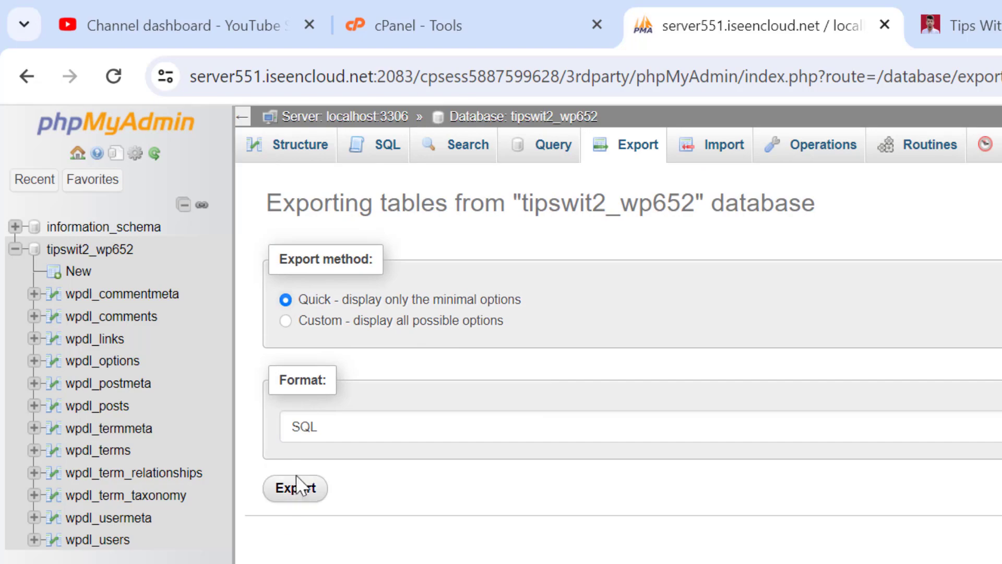
click(292, 487)
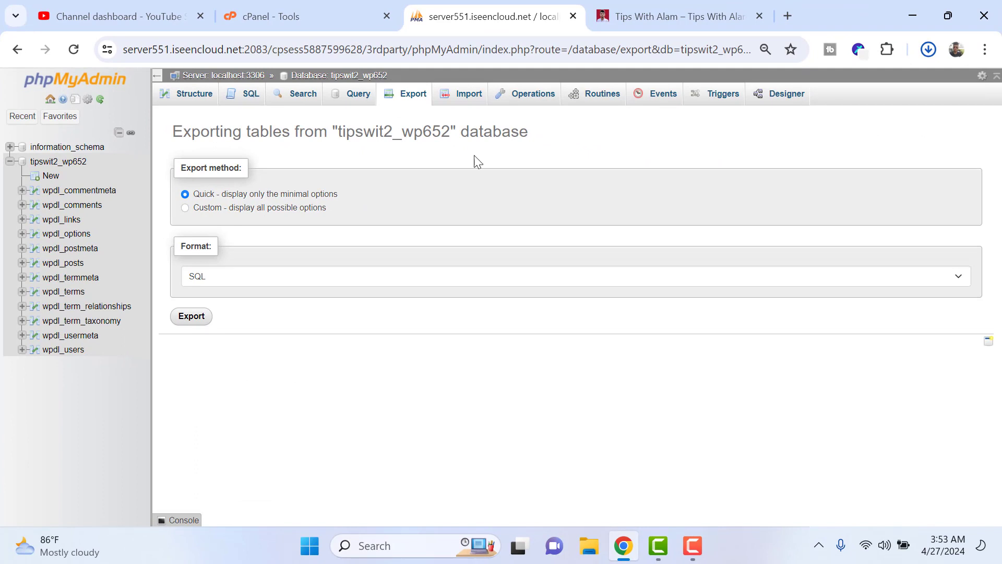
Check the recent downloads for the exported tipswit2_wp652.sql file and close phpMyAdmin.
click(930, 50)
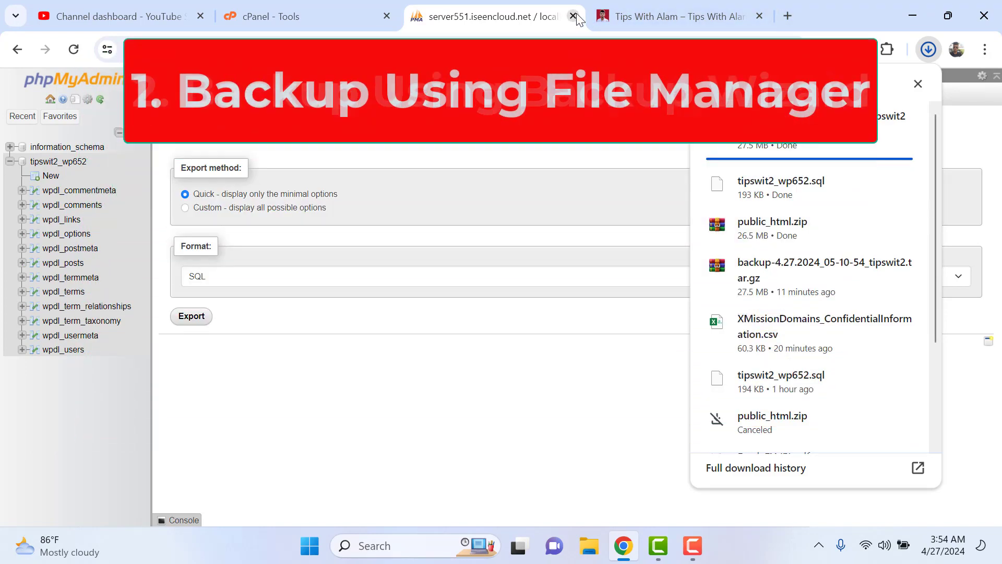
click(574, 16)
scroll(715, 307, up, 10)
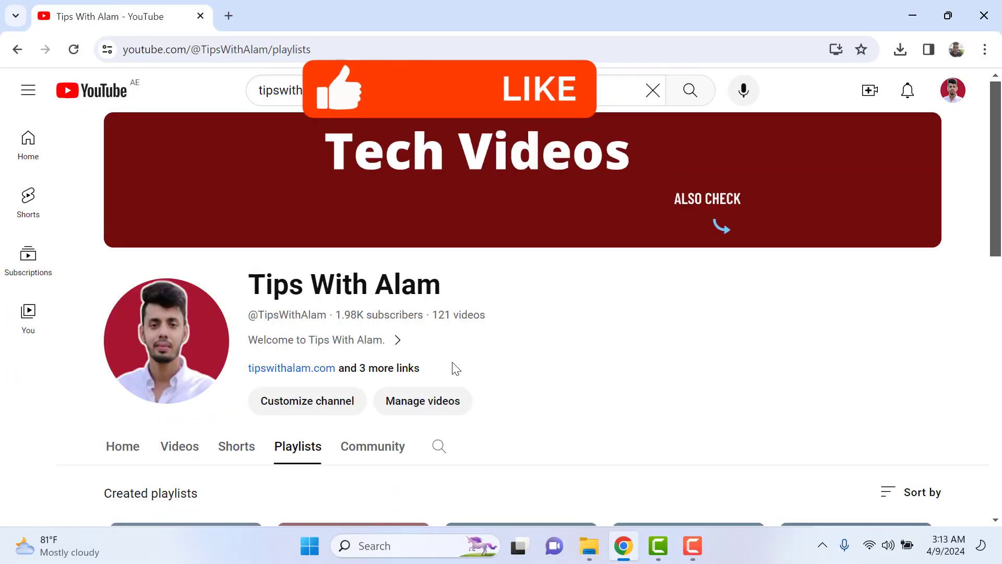
scroll(470, 407, down, 8)
scroll(480, 449, up, 2)
scroll(470, 418, up, 6)
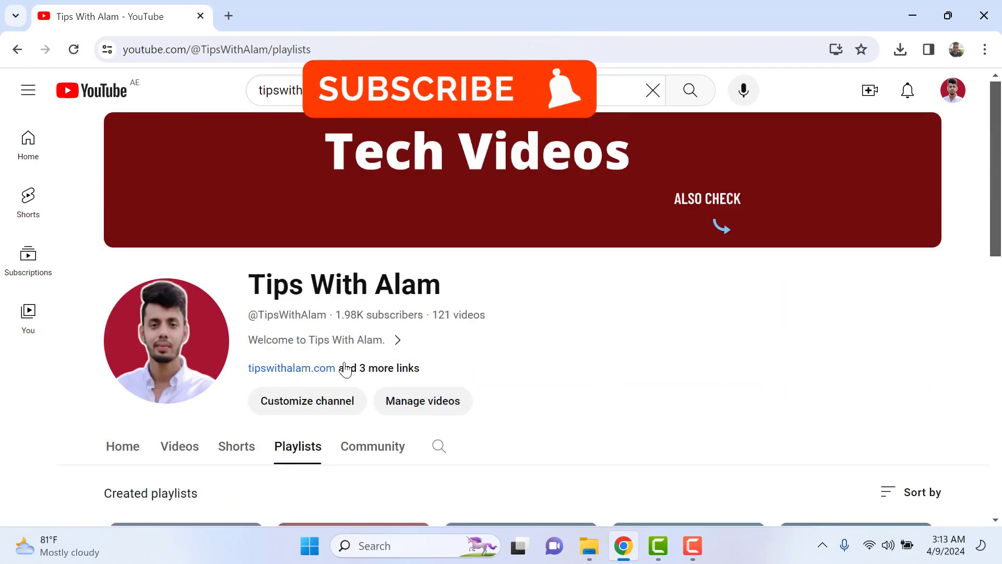